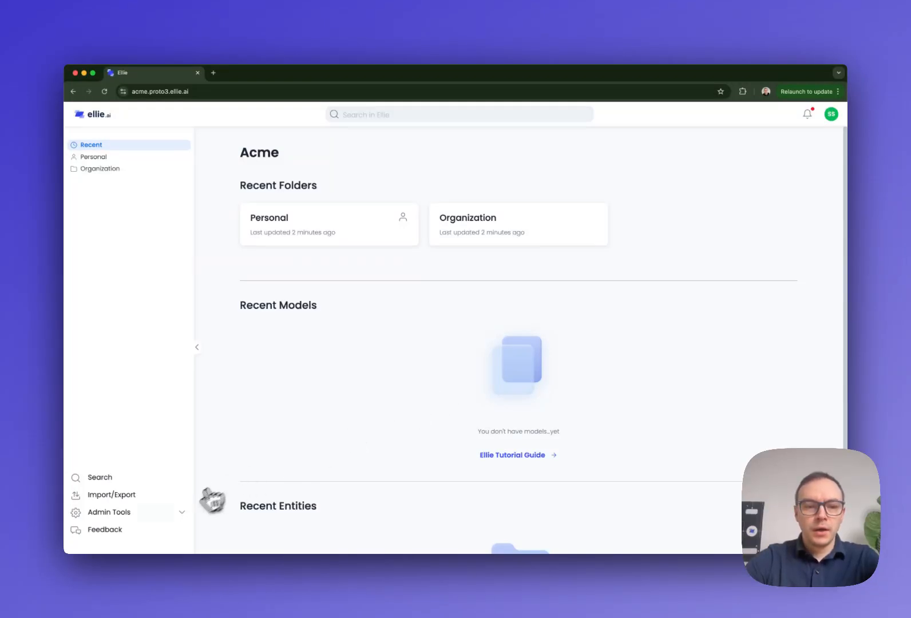
# Open the CData section of the admin connector settings and connect a CData account.
pyautogui.click(160, 515)
pyautogui.click(160, 518)
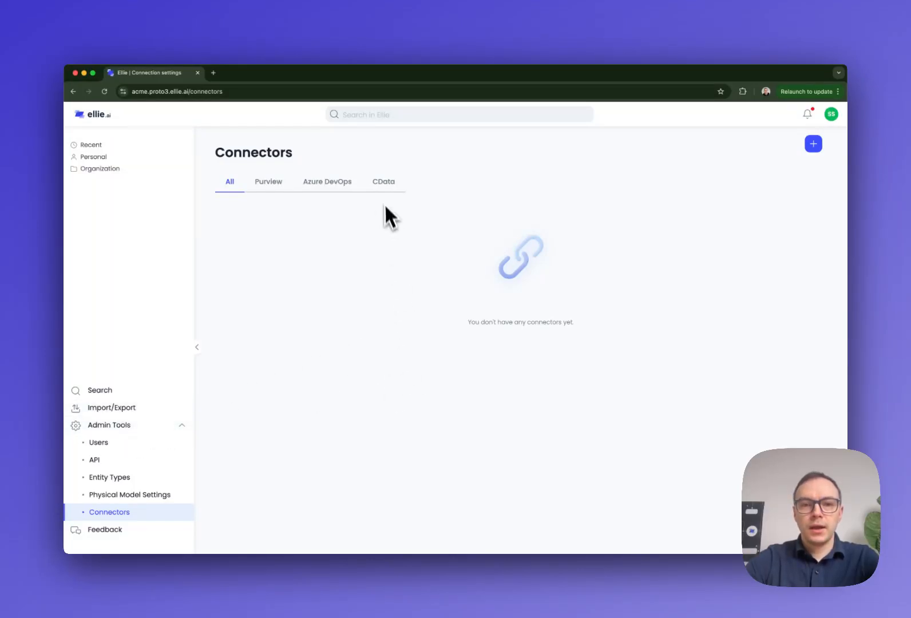
pyautogui.click(384, 182)
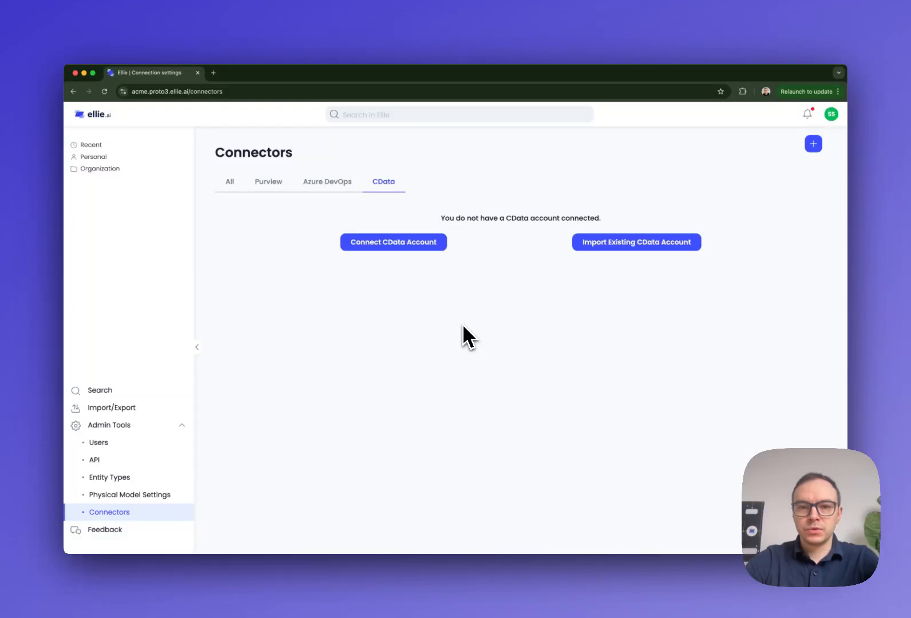
pyautogui.click(423, 243)
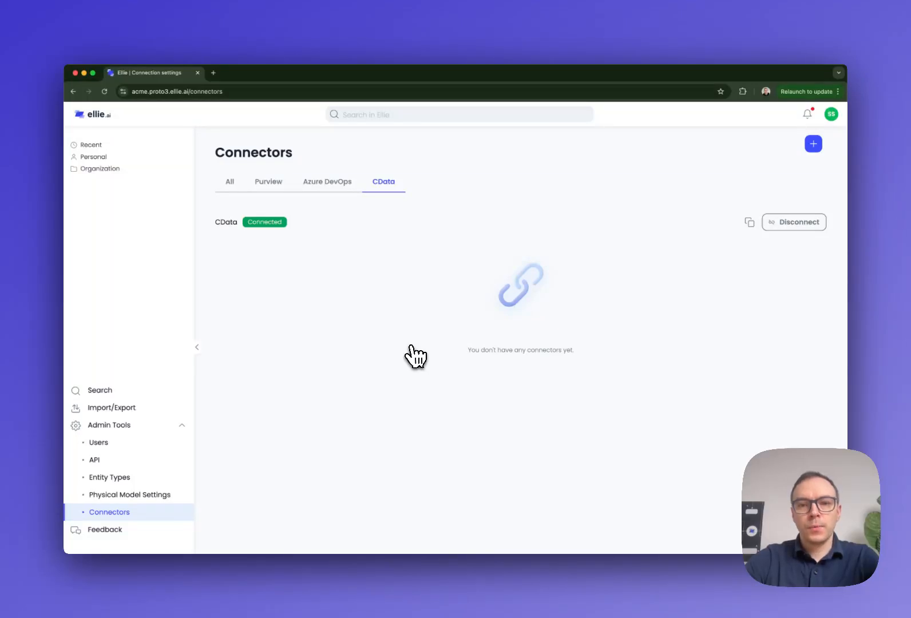
# Create a new CData connection with Databricks as the data source.
pyautogui.click(815, 145)
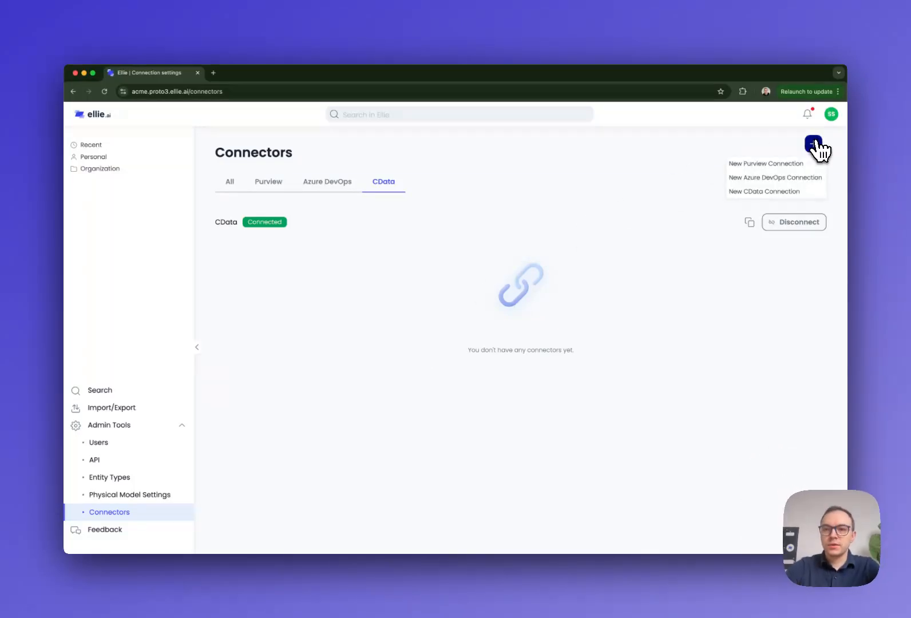
pyautogui.click(796, 192)
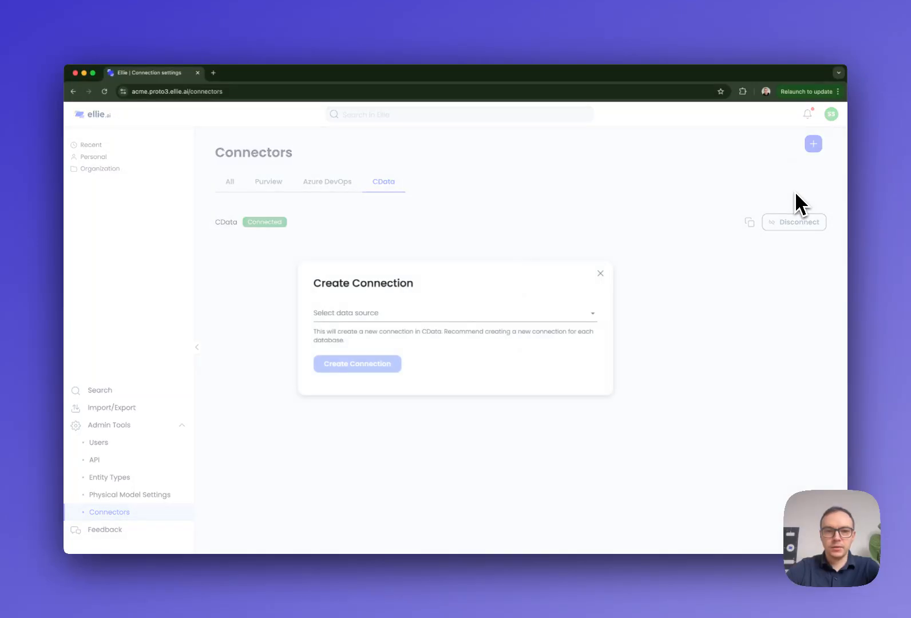
pyautogui.click(558, 312)
pyautogui.scroll(-2, 515, 405)
pyautogui.scroll(-5, 514, 408)
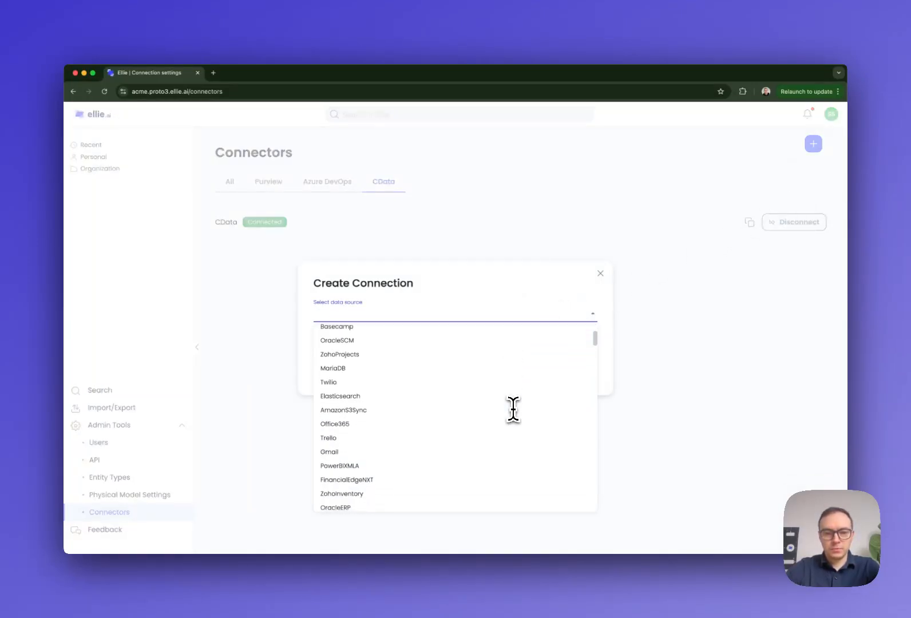
pyautogui.scroll(-5, 513, 408)
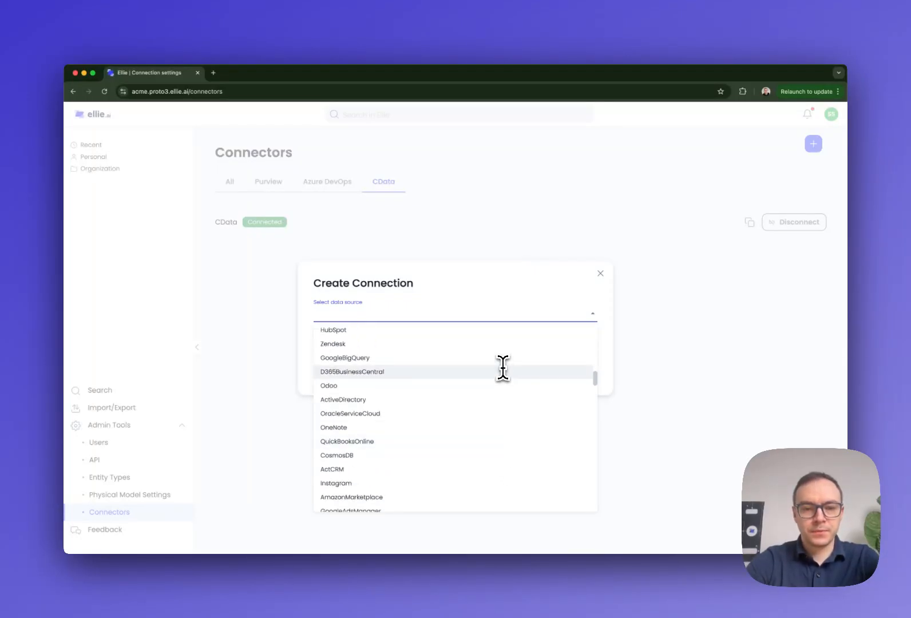
pyautogui.write('datab')
pyautogui.press('Down')
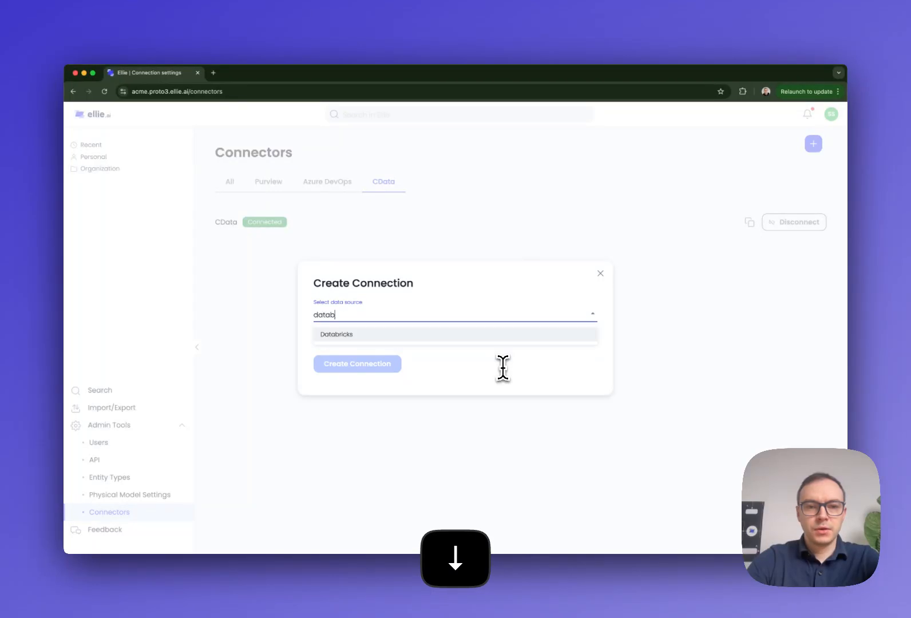
pyautogui.press('Return')
pyautogui.click(391, 375)
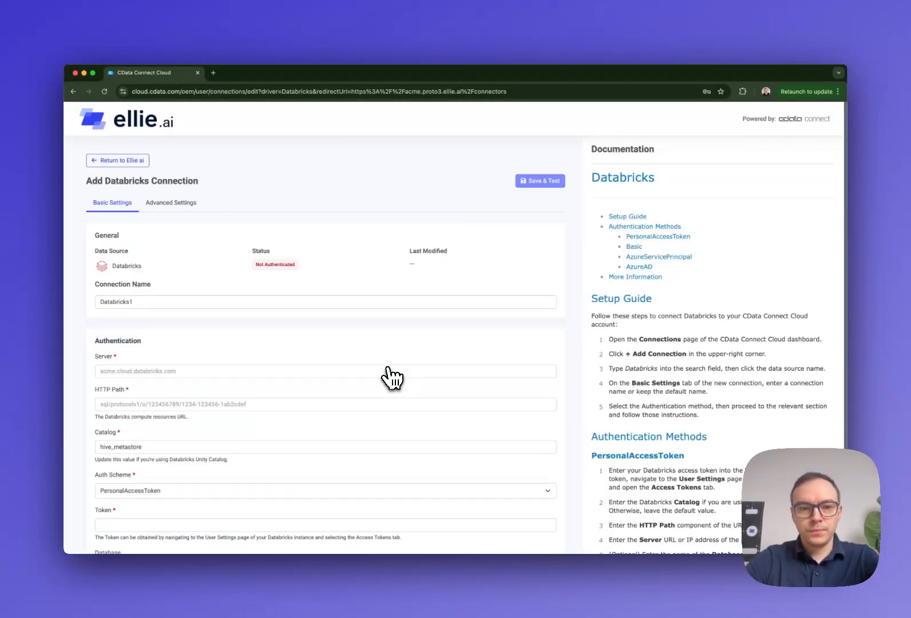
# Save and test the Databricks1 connection and return to the connectors overview in Ellie.
pyautogui.scroll(-3, 392, 378)
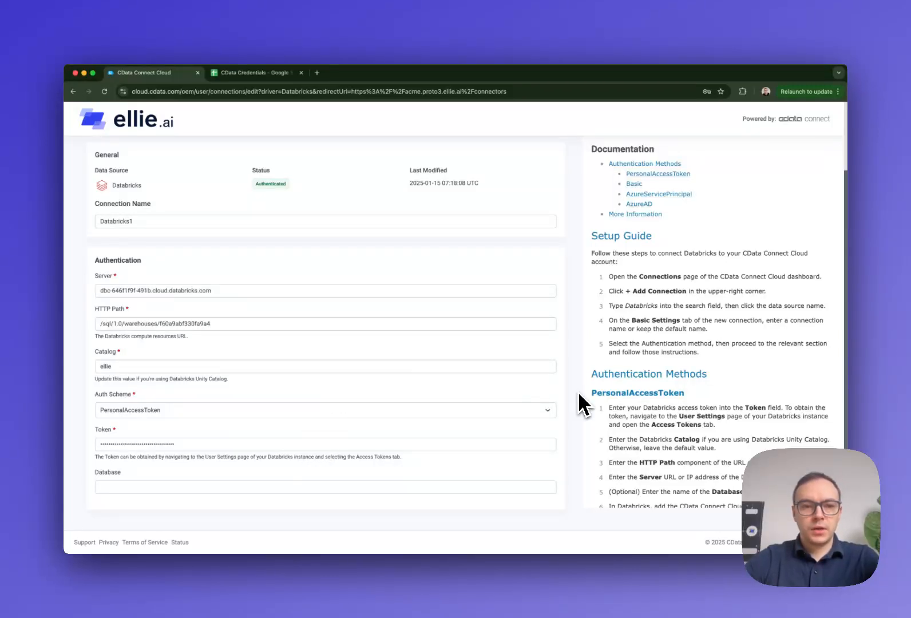
pyautogui.scroll(3, 577, 391)
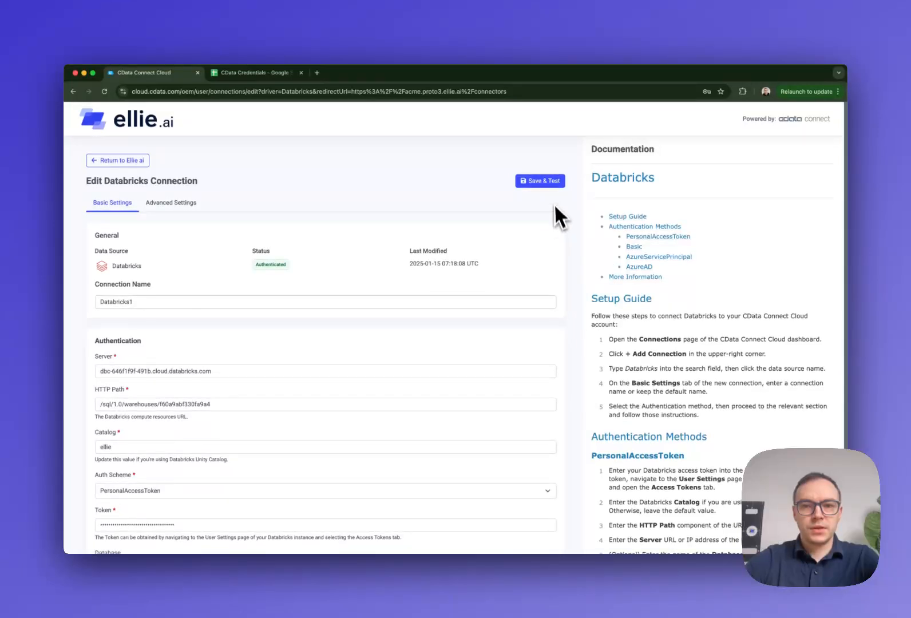
pyautogui.click(555, 181)
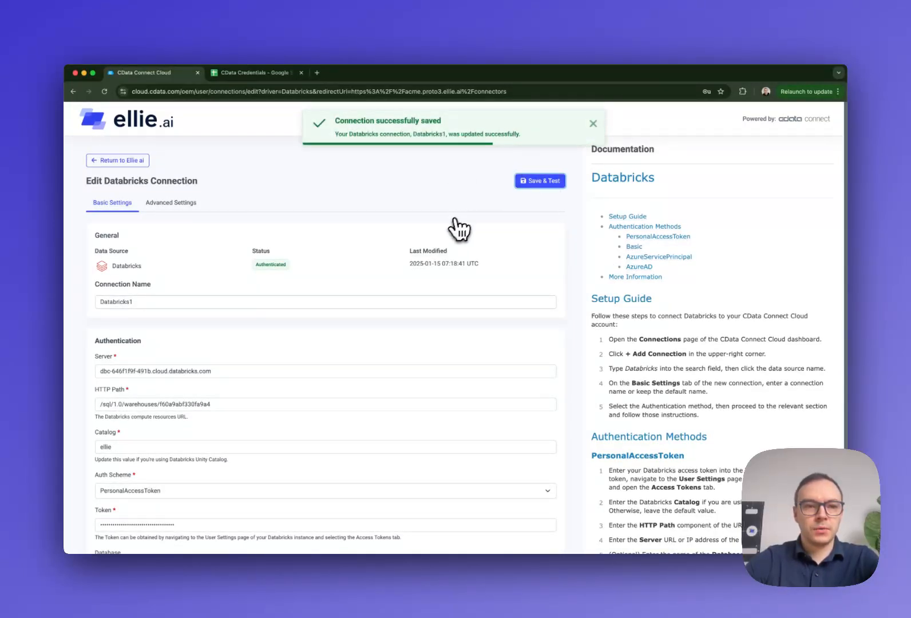
pyautogui.click(143, 161)
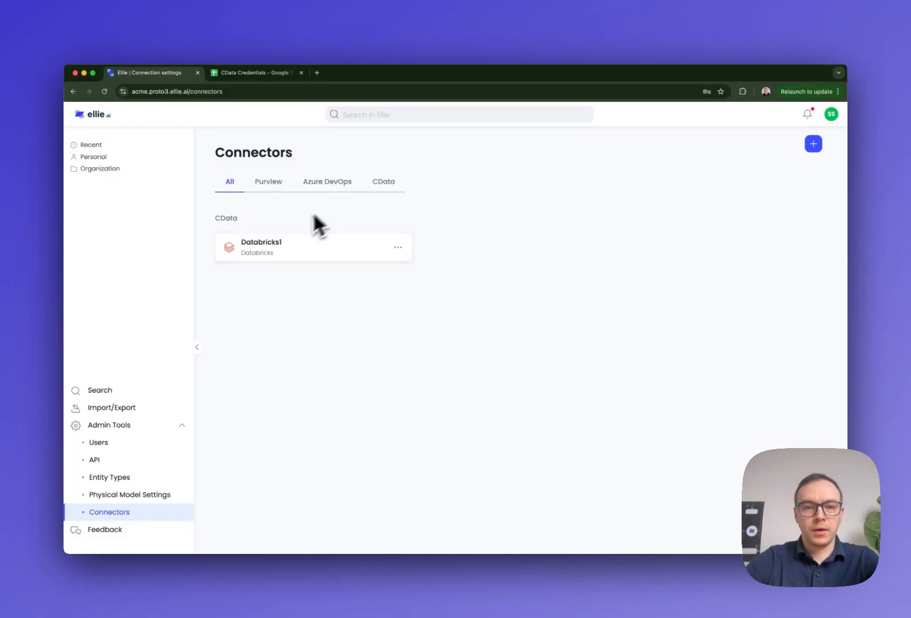
# Start a new physical model named "Databricks Demo" in the Organization folder.
pyautogui.click(127, 171)
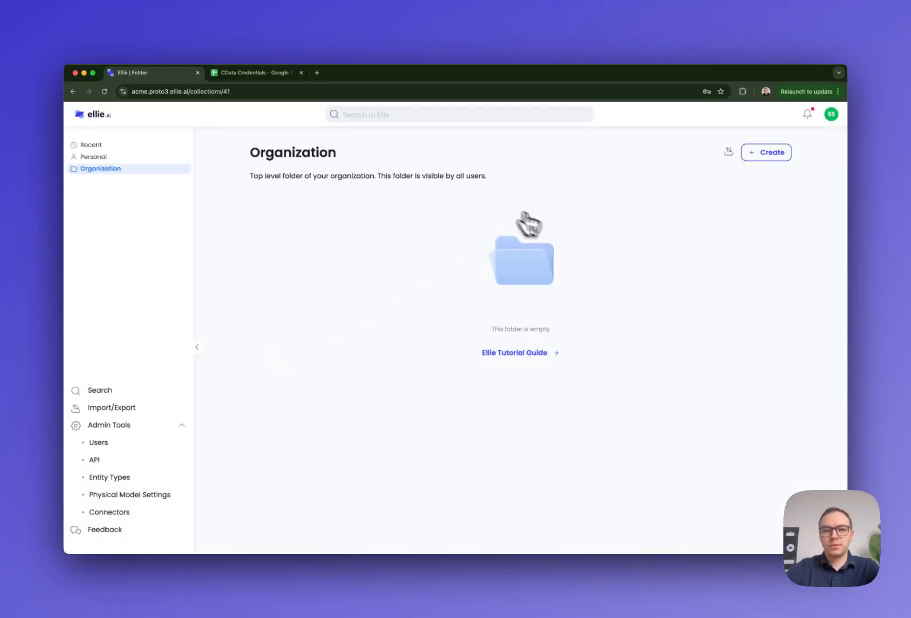
pyautogui.click(771, 154)
pyautogui.moveTo(765, 185)
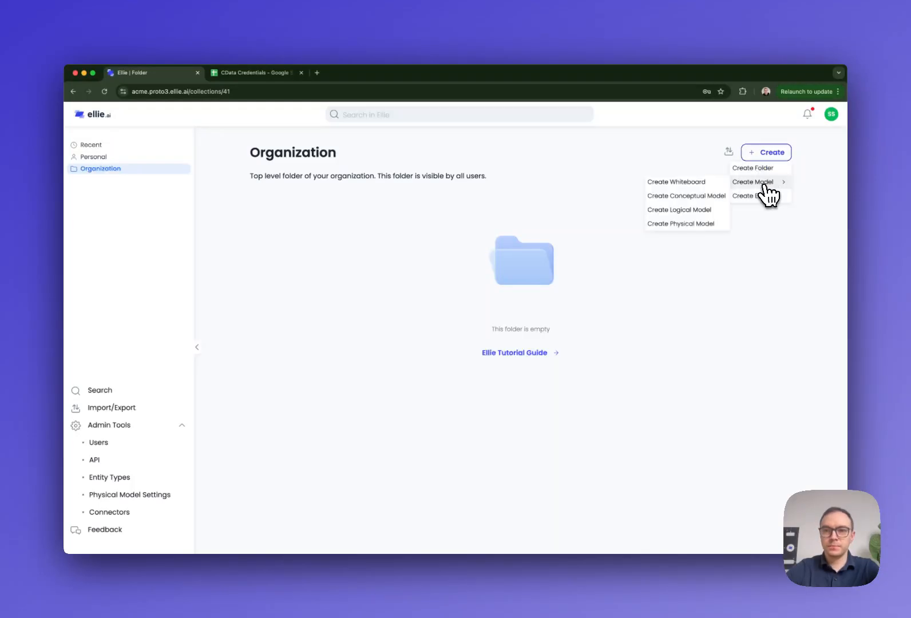
pyautogui.click(694, 225)
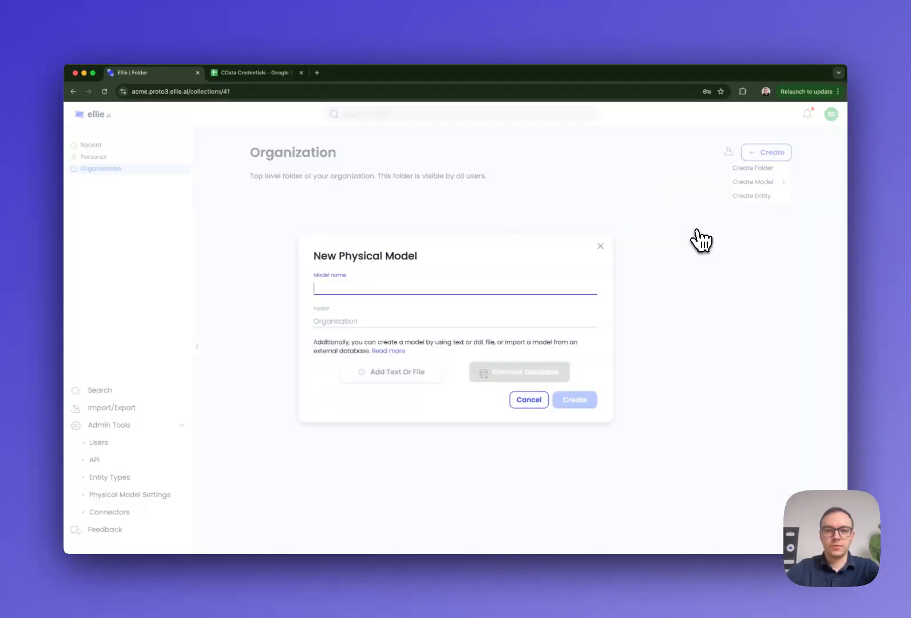
pyautogui.click(543, 285)
pyautogui.write('Das')
pyautogui.press('BackSpace')
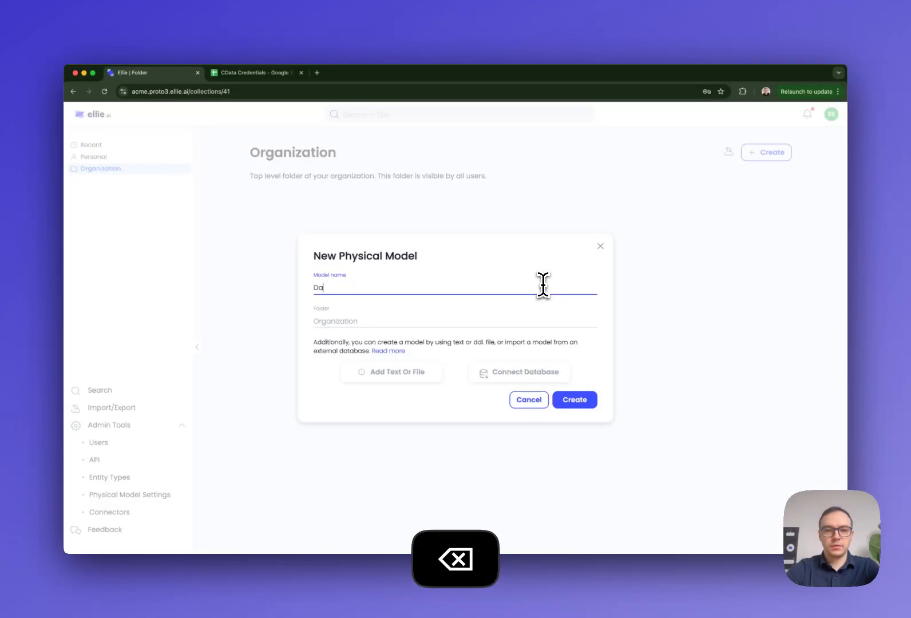
pyautogui.write('tabricks Demo')
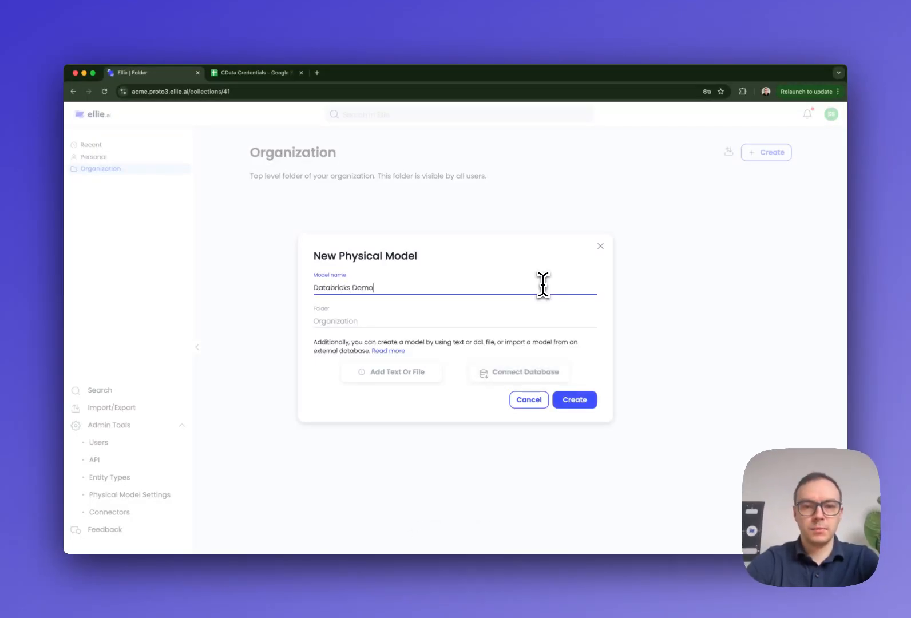
# Connect the new model to a database through CData Connect using the Databricks1 connection.
pyautogui.click(510, 378)
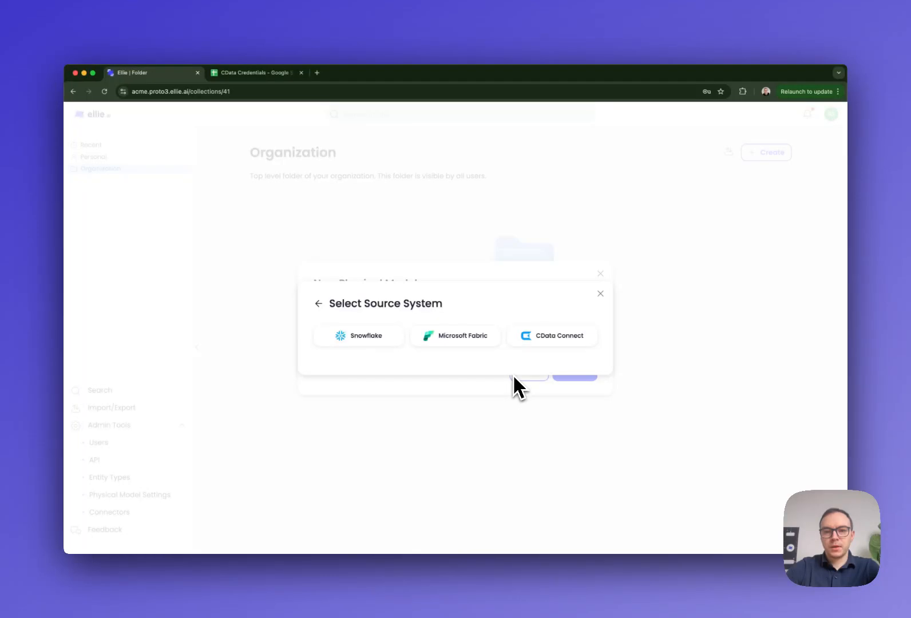
pyautogui.click(543, 336)
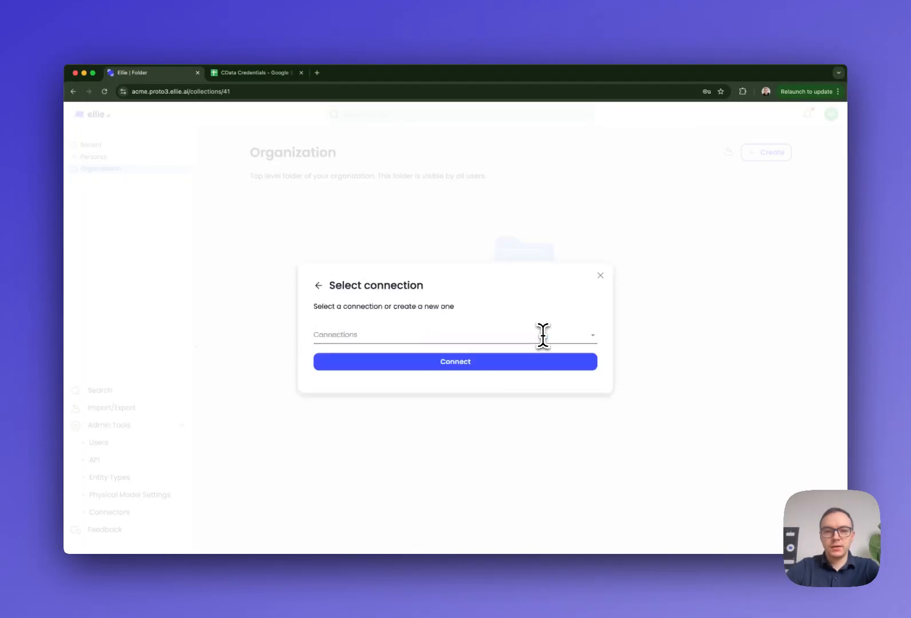
pyautogui.click(543, 336)
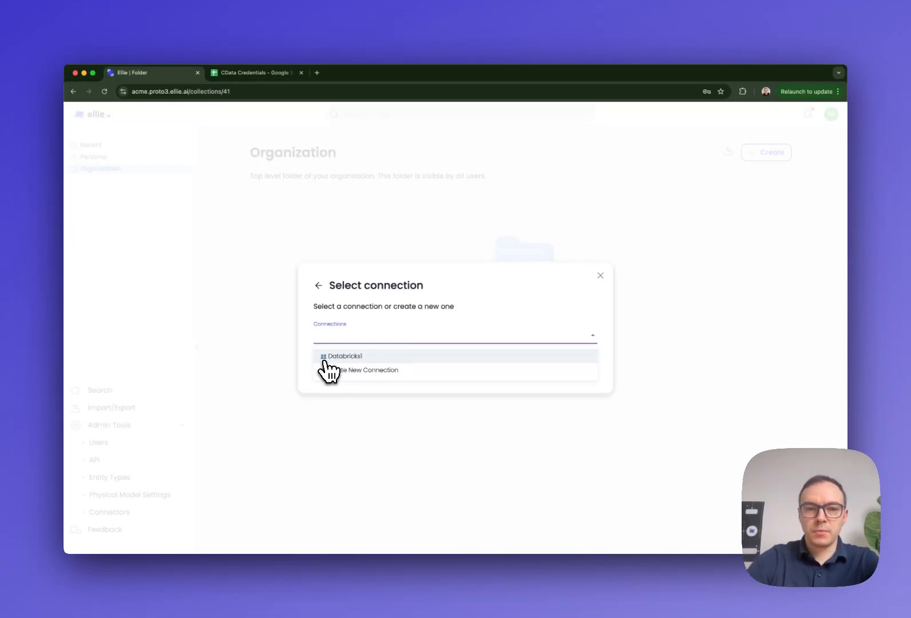
pyautogui.click(350, 357)
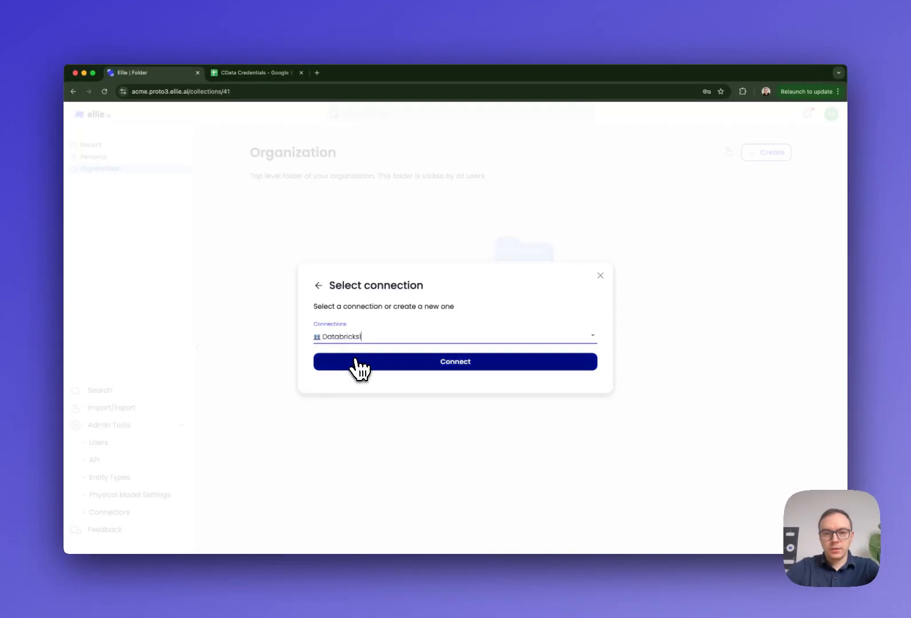
pyautogui.click(356, 368)
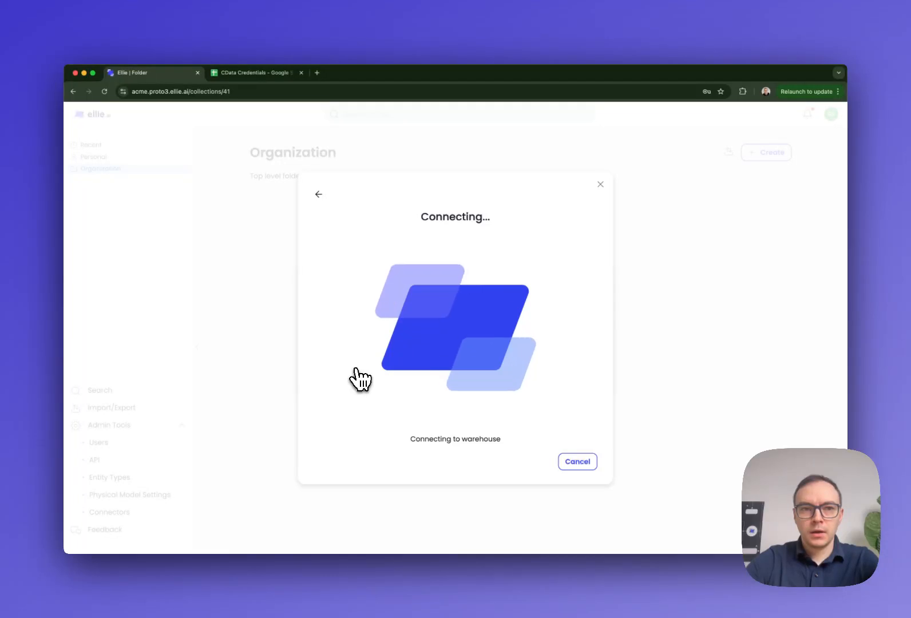
# Import the model from the "default" schema of the Databricks connection.
pyautogui.click(354, 323)
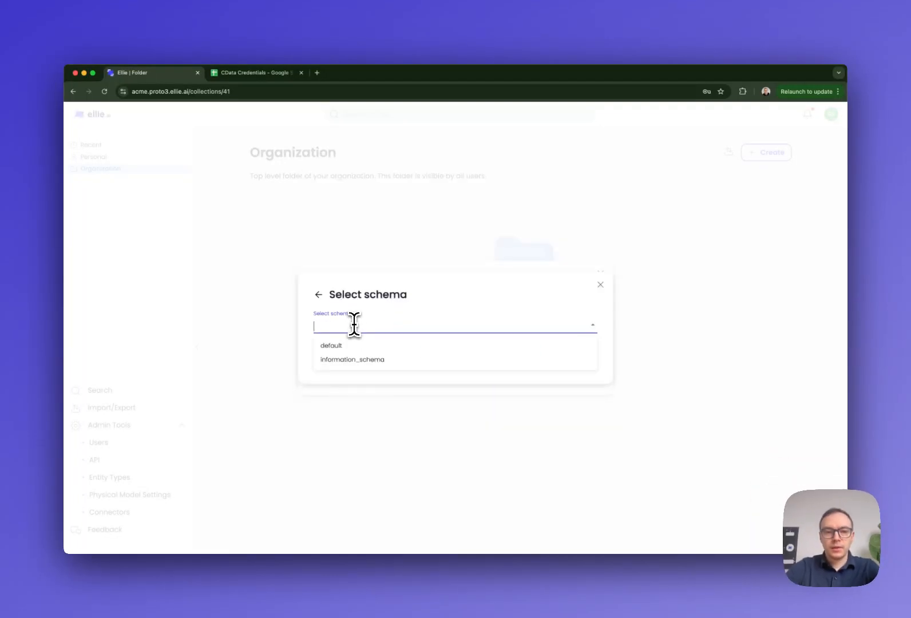
pyautogui.click(356, 346)
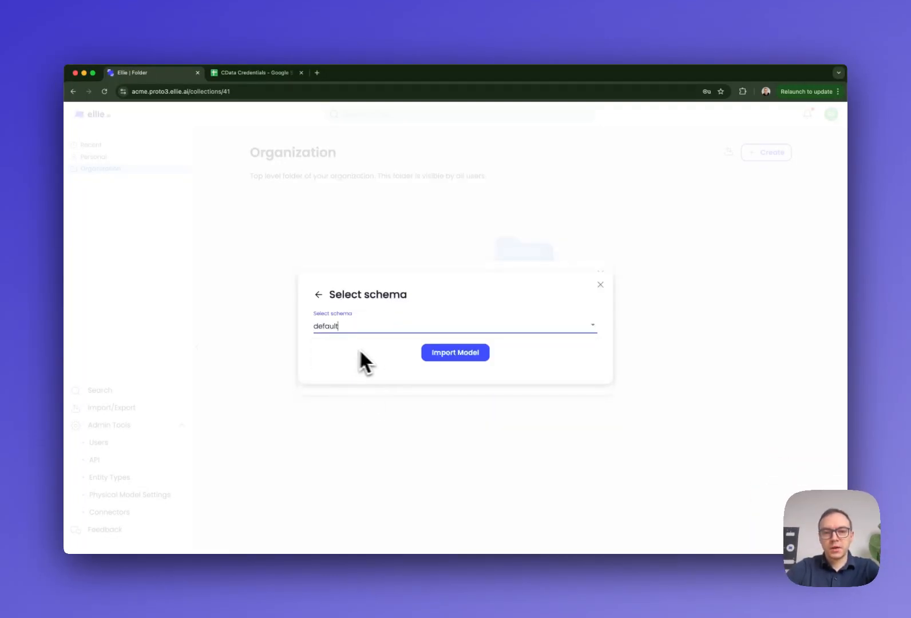
pyautogui.click(432, 357)
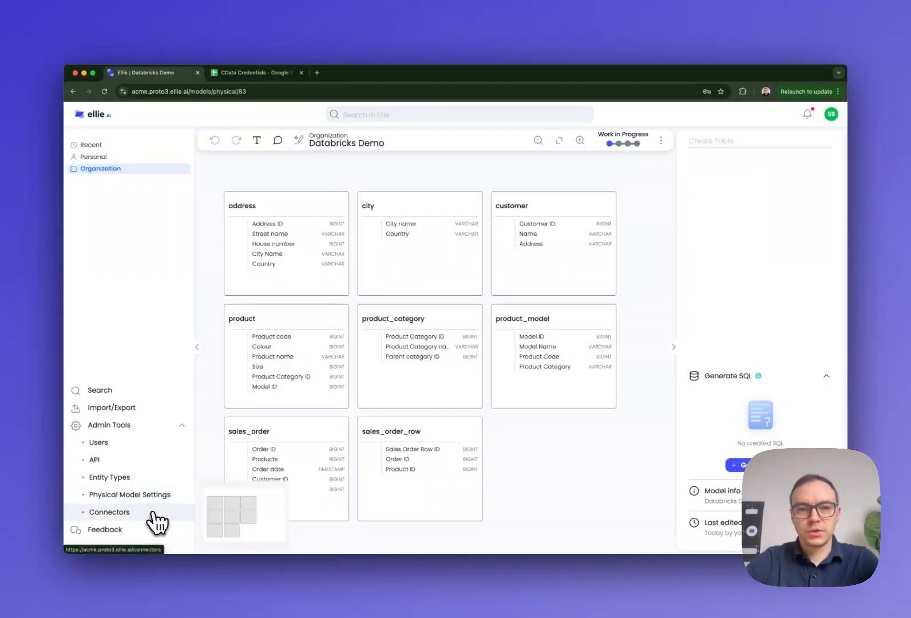
# Start another physical model named "Demo Model Bigquery" in the Organization folder.
pyautogui.click(138, 169)
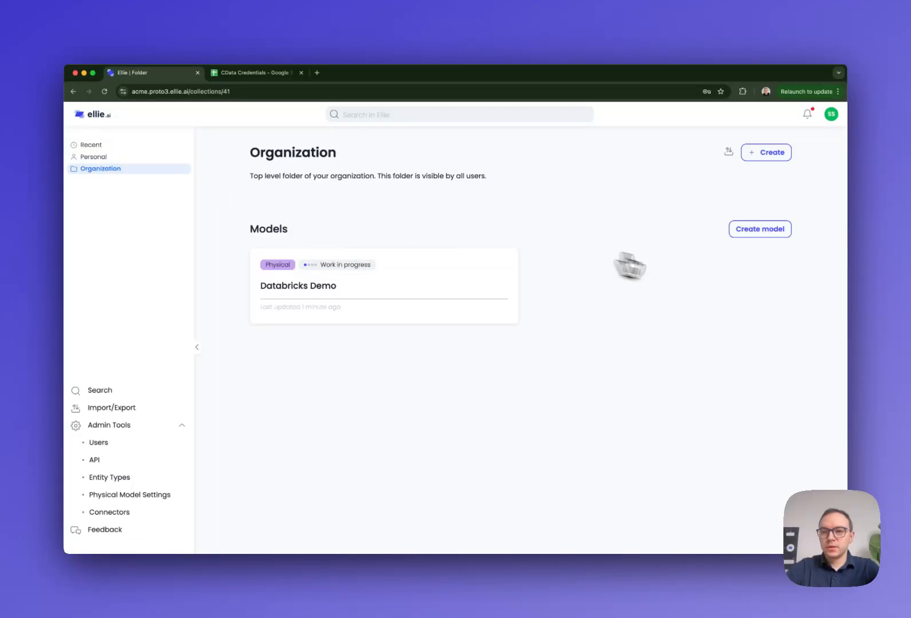
pyautogui.click(742, 229)
pyautogui.click(743, 285)
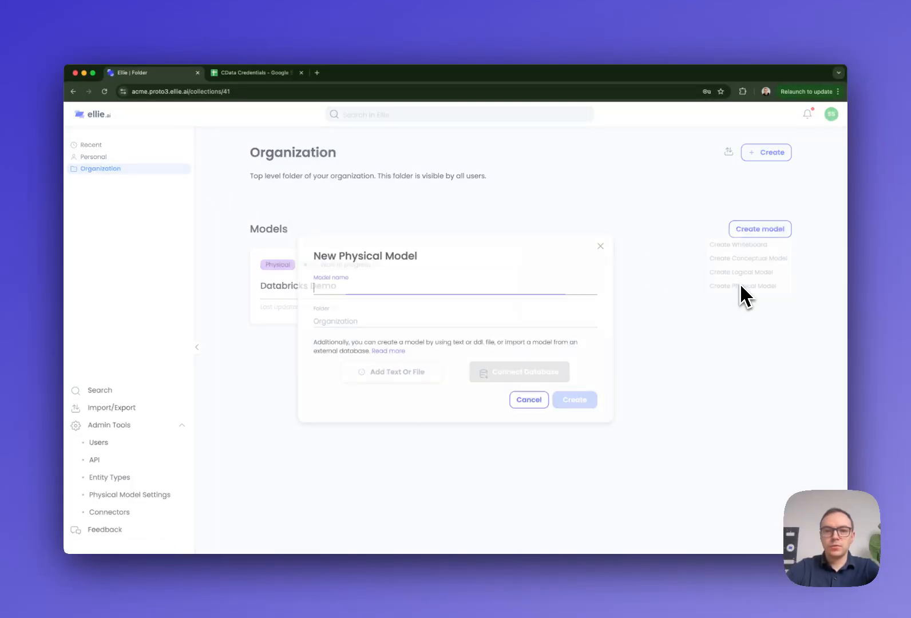
pyautogui.write('De')
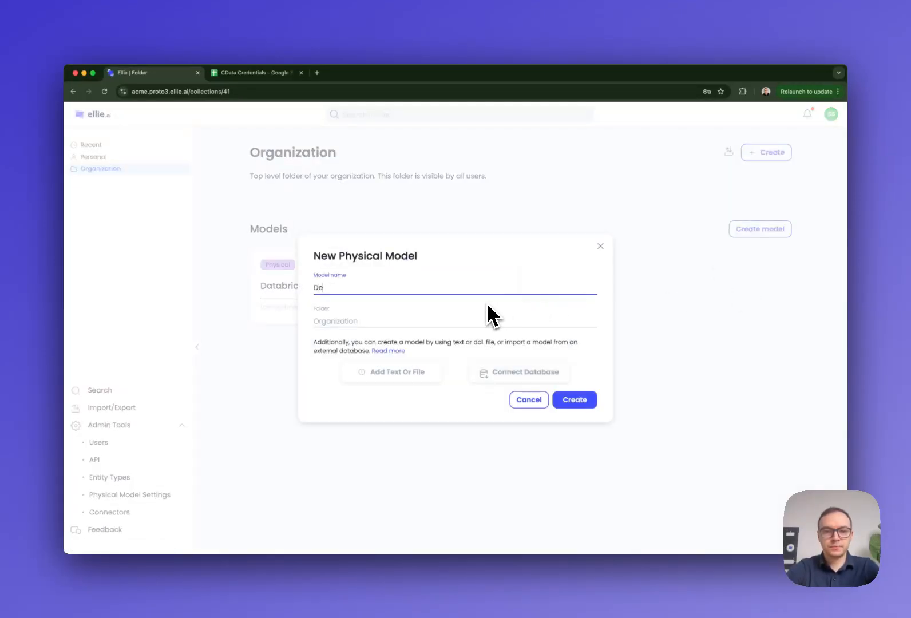
pyautogui.write('mo Model Bigquer')
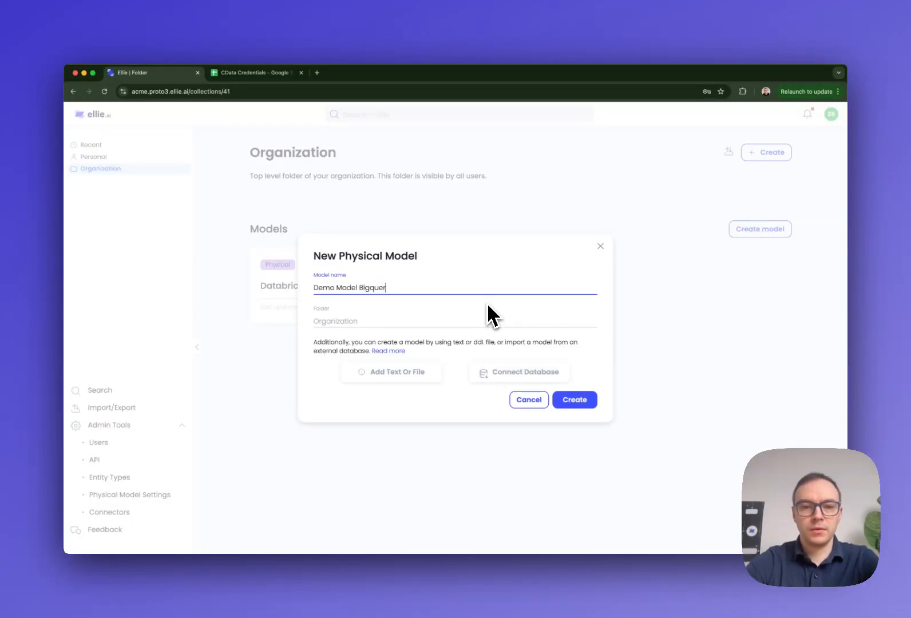
pyautogui.write('y')
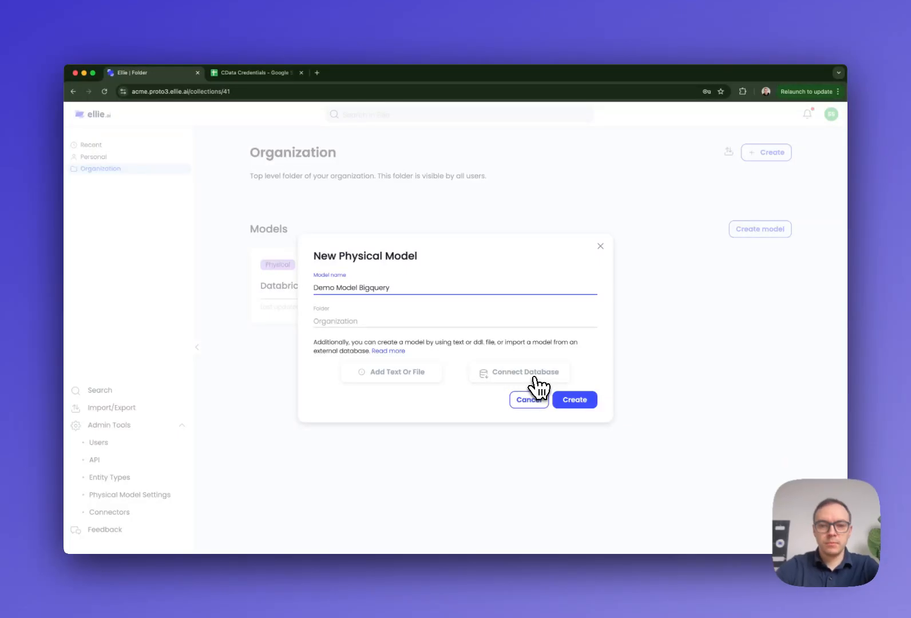
# Start a new CData connection for the model's database, with GoogleBigQuery as the data source.
pyautogui.click(534, 379)
pyautogui.click(553, 343)
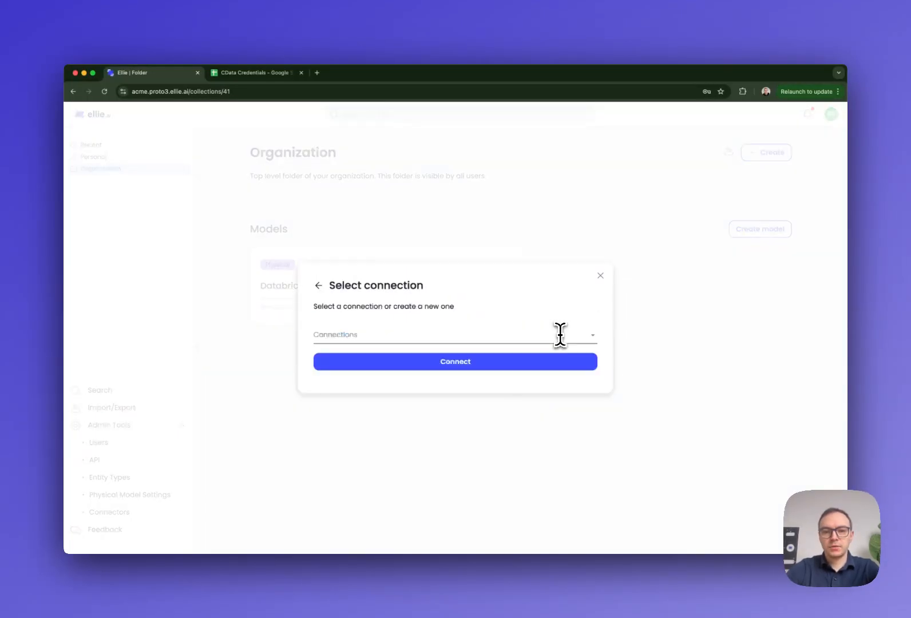
pyautogui.click(558, 335)
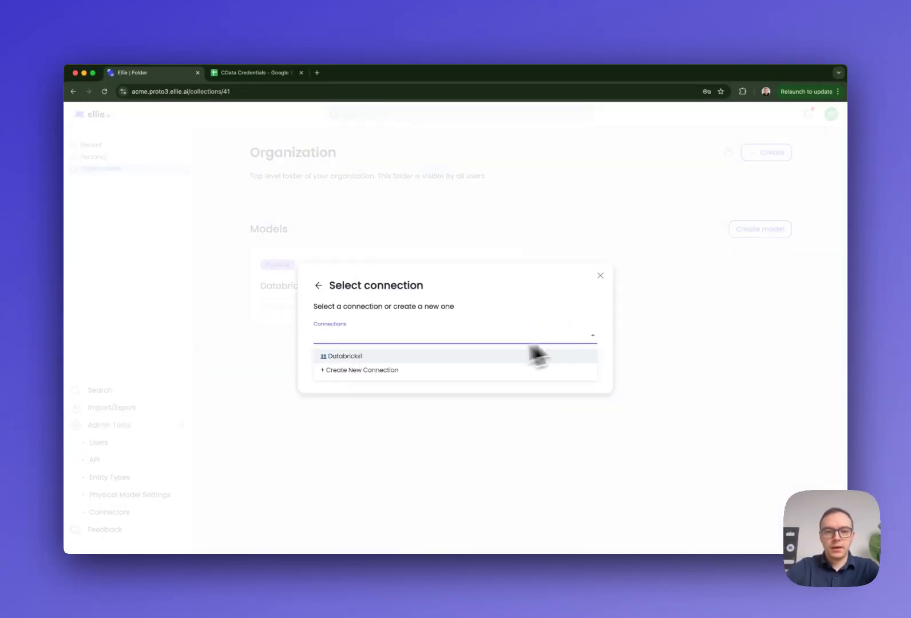
pyautogui.click(386, 375)
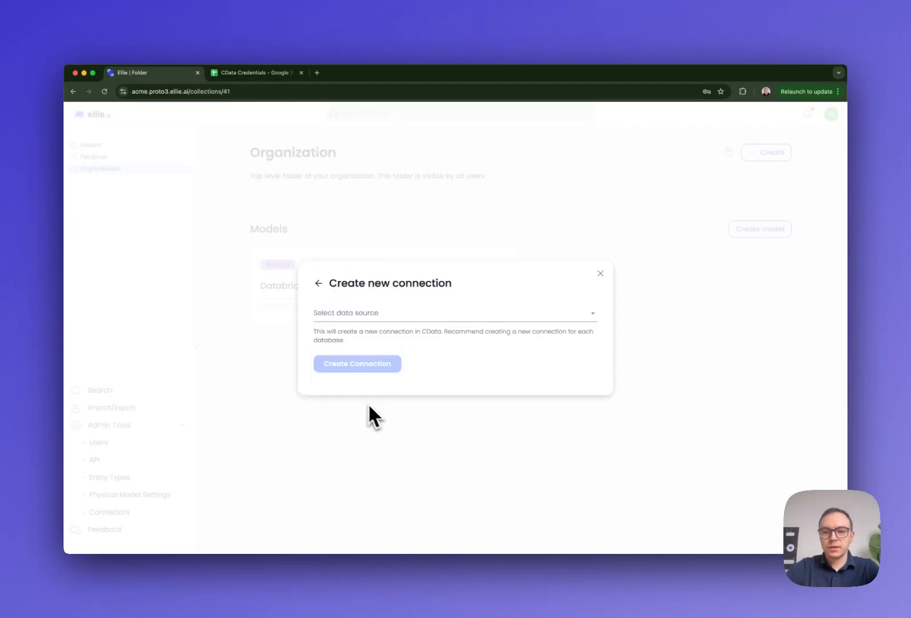
pyautogui.click(470, 313)
pyautogui.write('big')
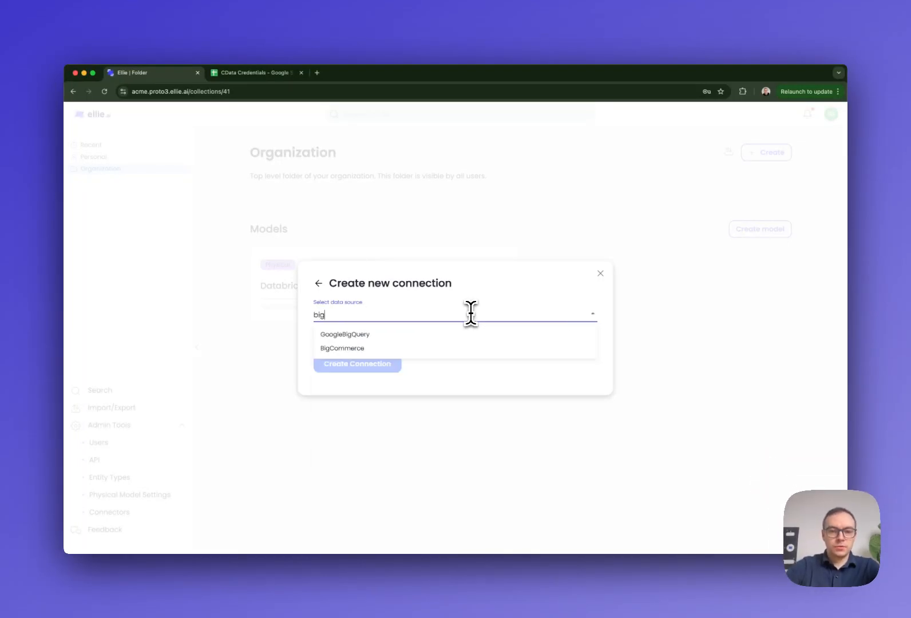
pyautogui.click(423, 334)
pyautogui.click(389, 369)
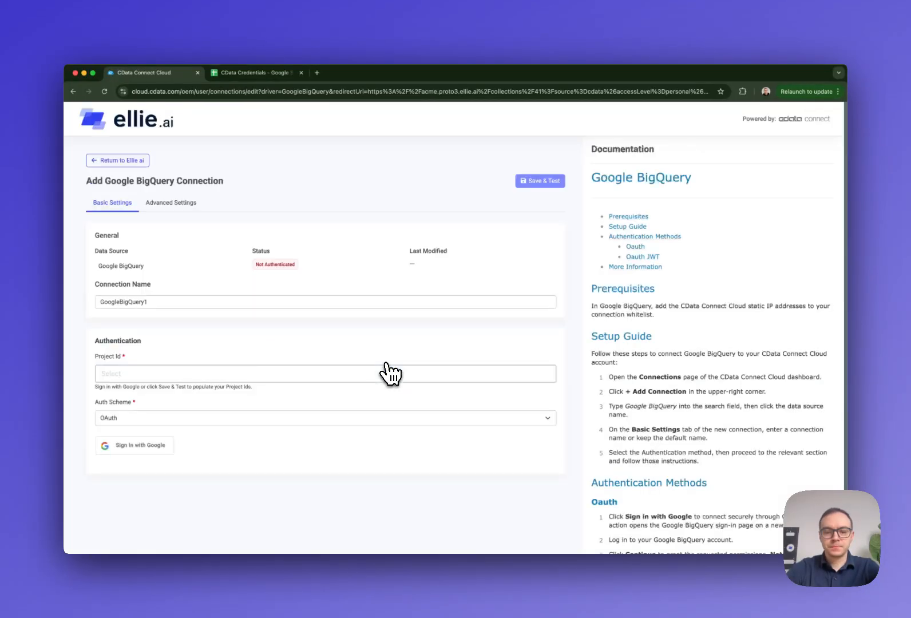
# Authenticate the BigQuery connection by signing in with Google under the OAuth scheme, and save and test it.
pyautogui.scroll(-2, 268, 390)
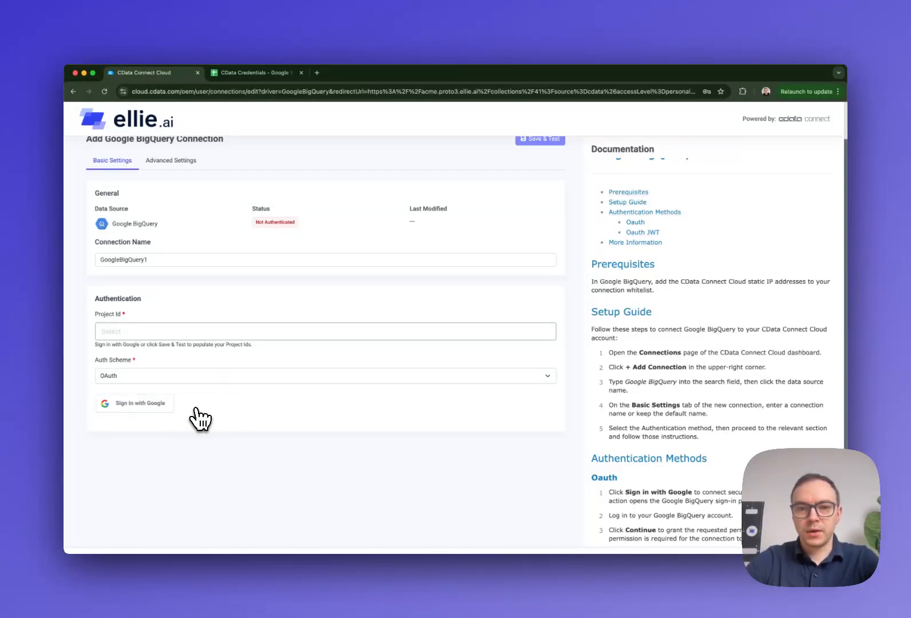
pyautogui.click(166, 416)
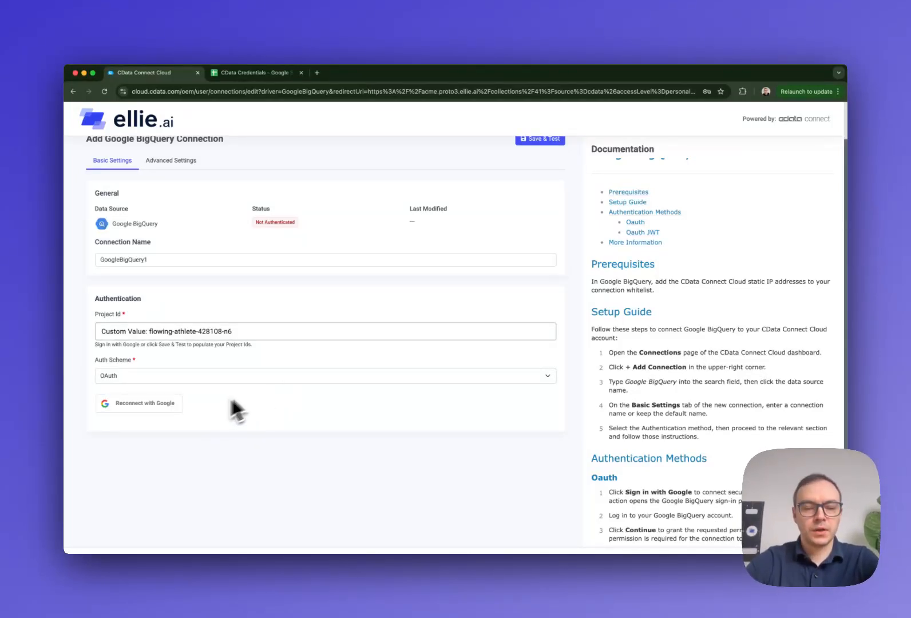
pyautogui.scroll(3, 342, 356)
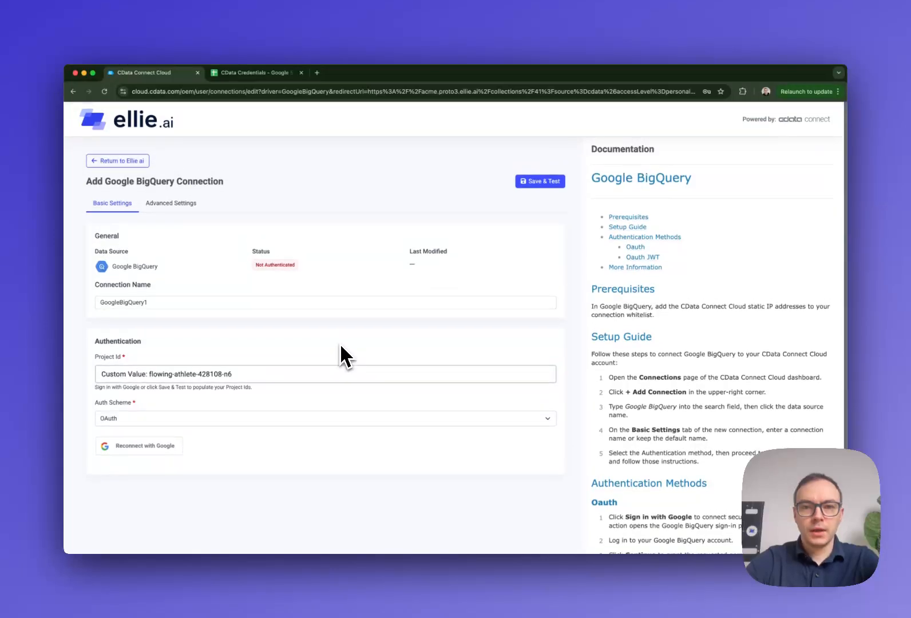
pyautogui.click(553, 185)
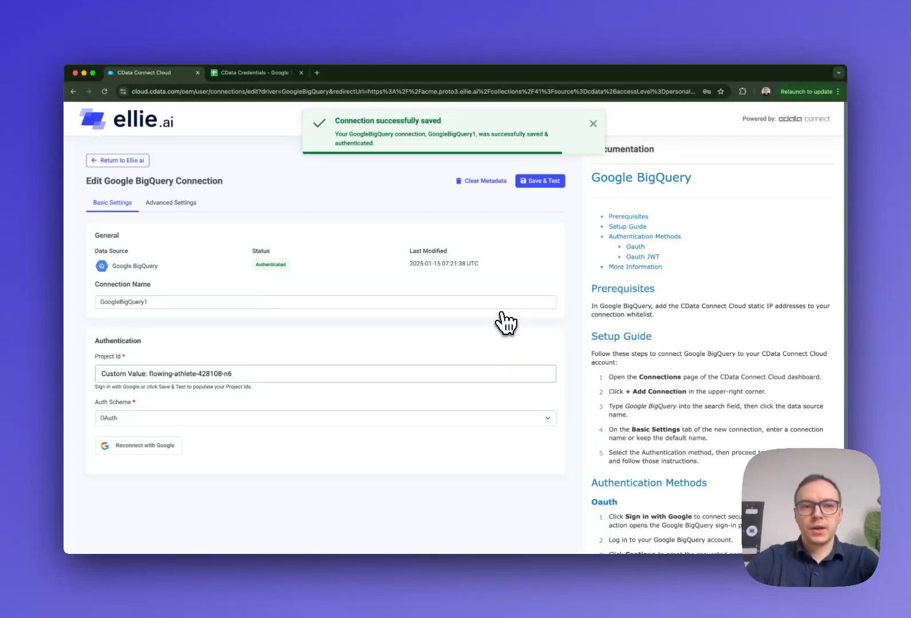
# Return to Ellie and connect the new model using the GoogleBigQuery1 connection.
pyautogui.click(146, 161)
pyautogui.click(143, 163)
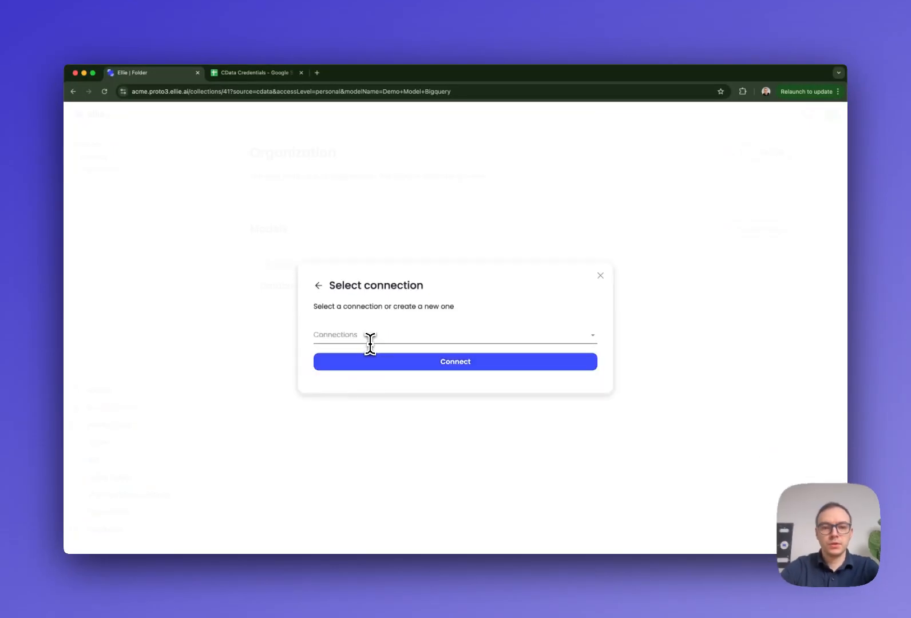
pyautogui.click(371, 339)
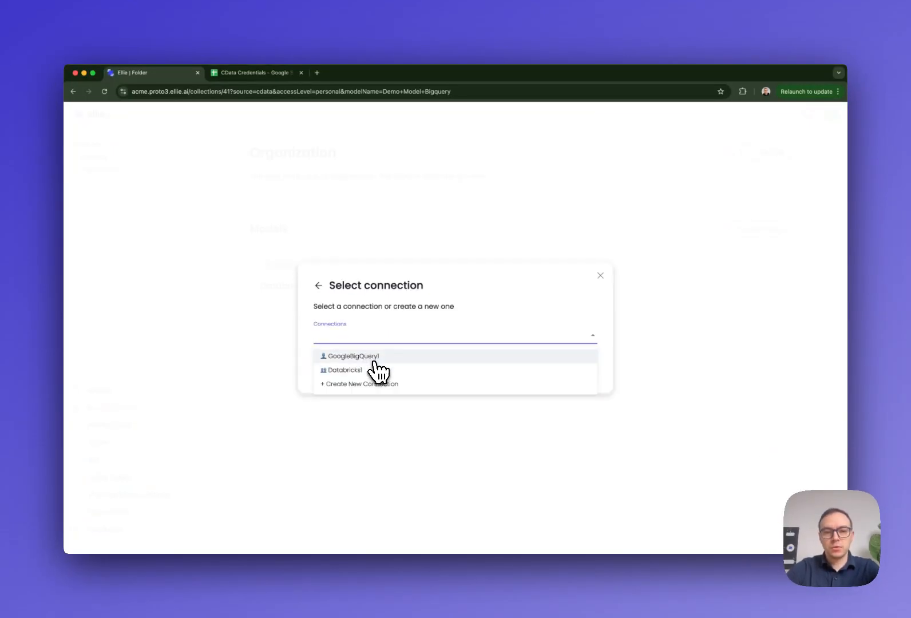
pyautogui.click(373, 357)
pyautogui.click(373, 361)
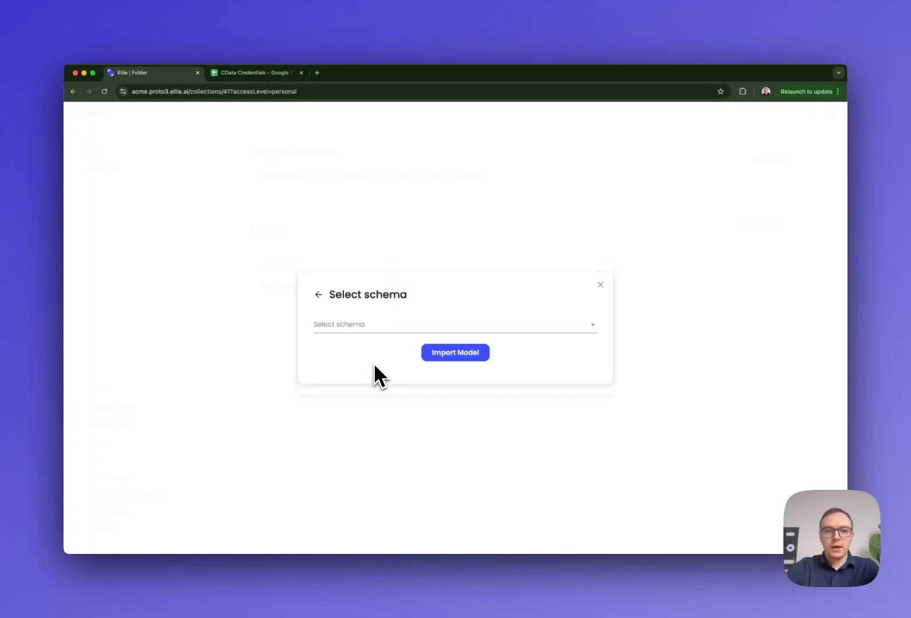
# Import the model from the "Mockaroo" schema of the BigQuery connection.
pyautogui.click(380, 325)
pyautogui.click(380, 346)
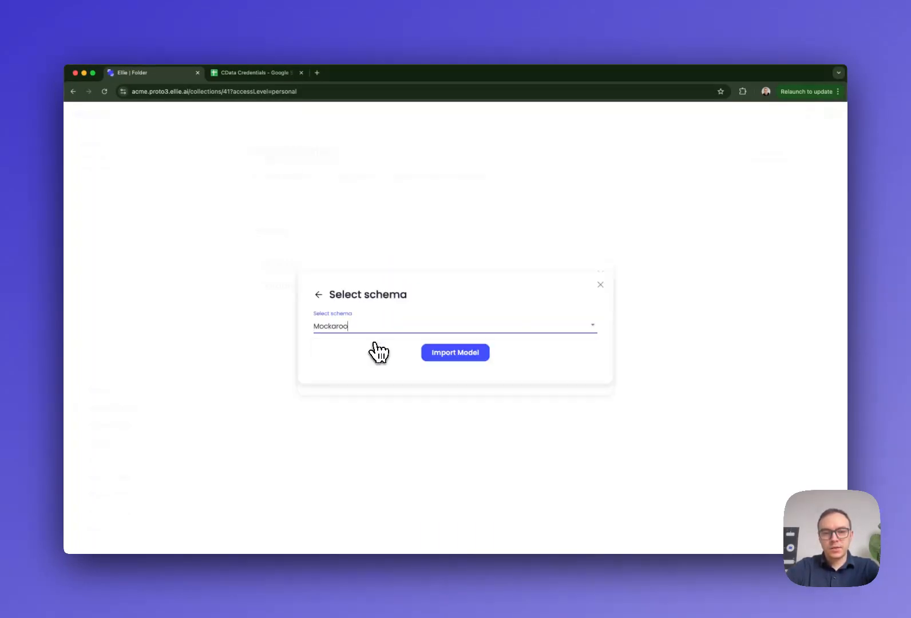
pyautogui.click(429, 353)
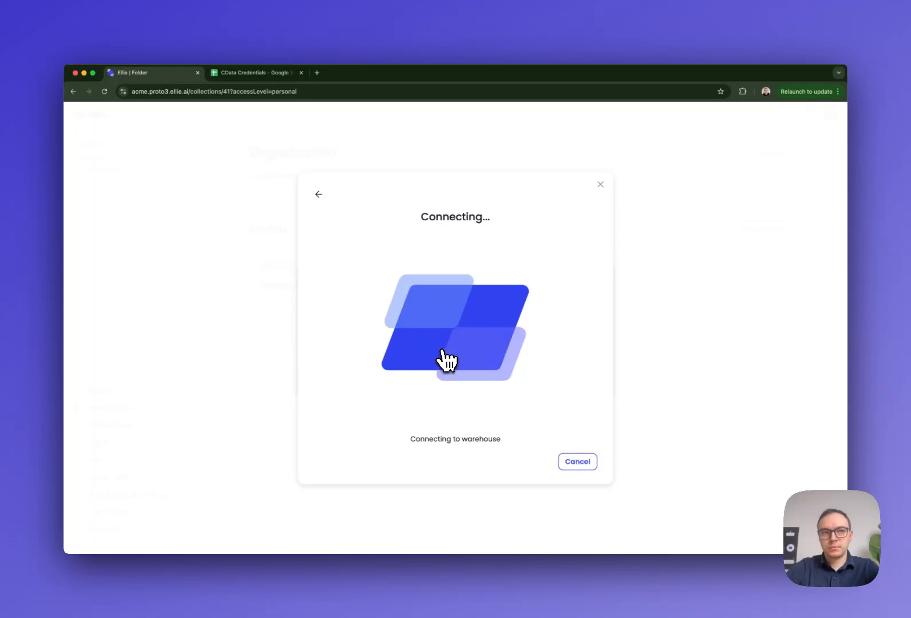